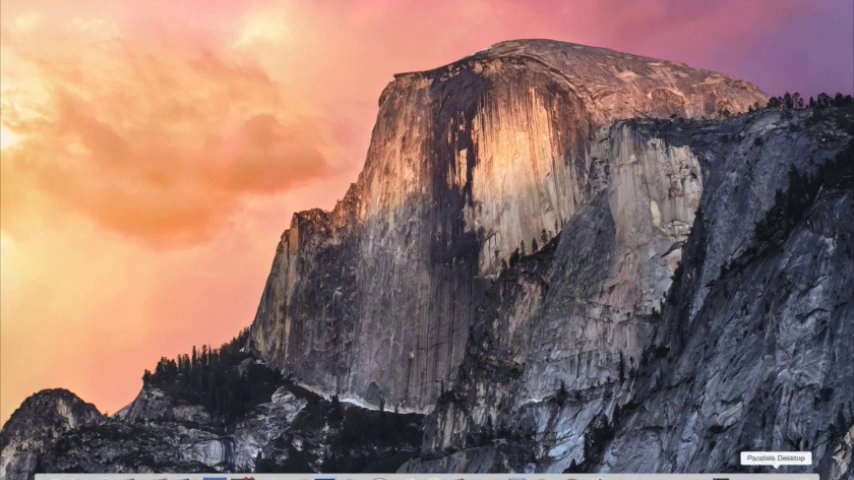
Step: Start the Windows 8.1 Pro and Windows 7 Ultimate with VS VMs, then show the Windows 8.1 desktop
left_click(776, 472)
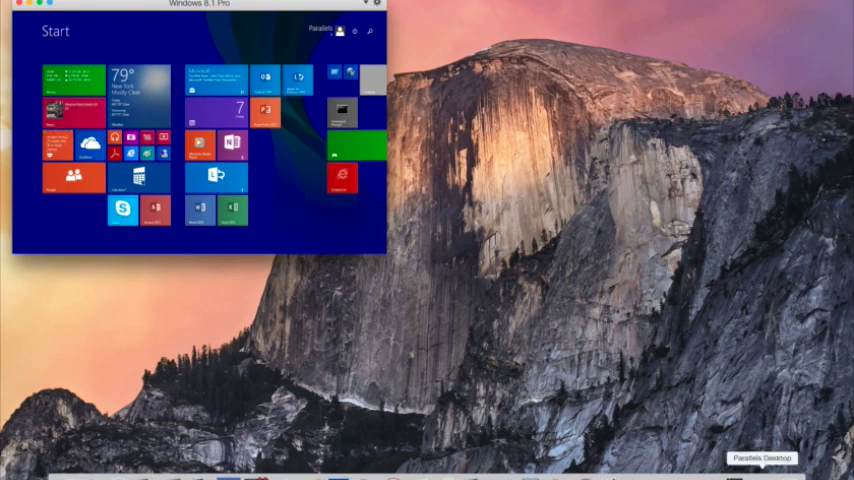
left_click(776, 472)
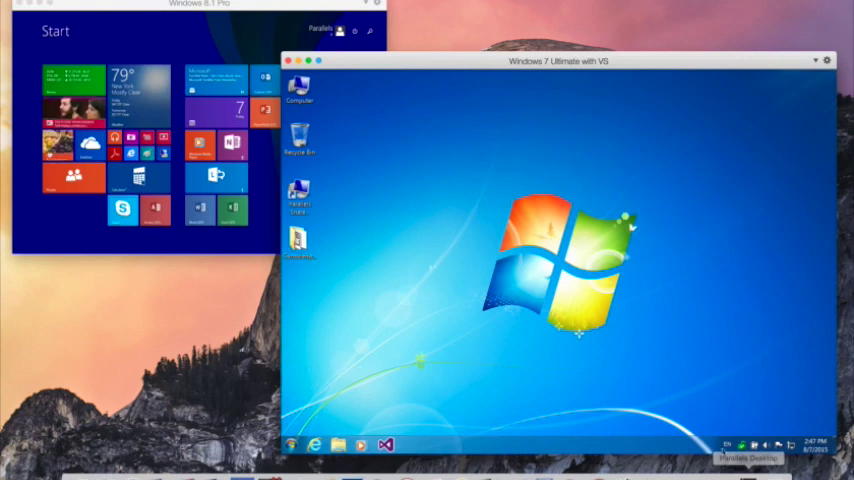
left_click(185, 4)
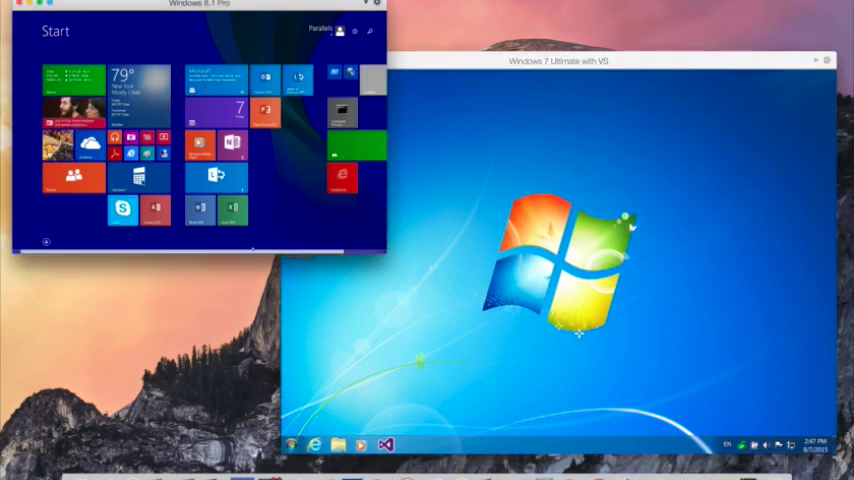
scroll(200, 140, "down", 1)
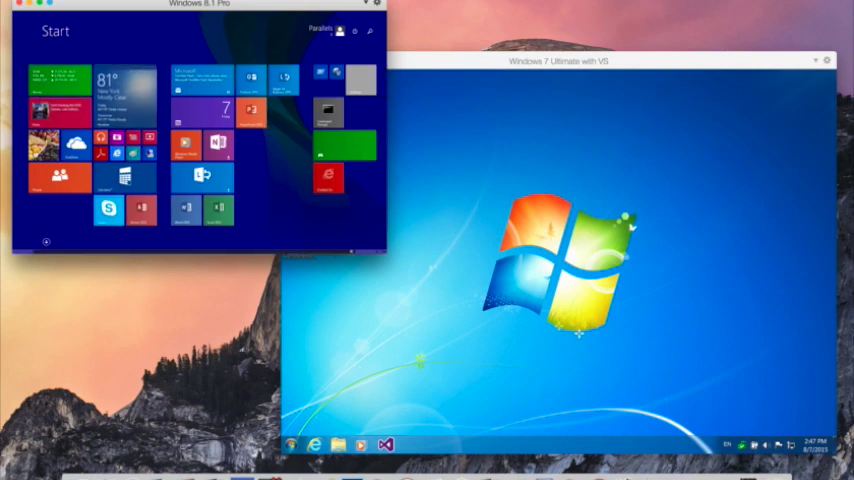
left_click(340, 78)
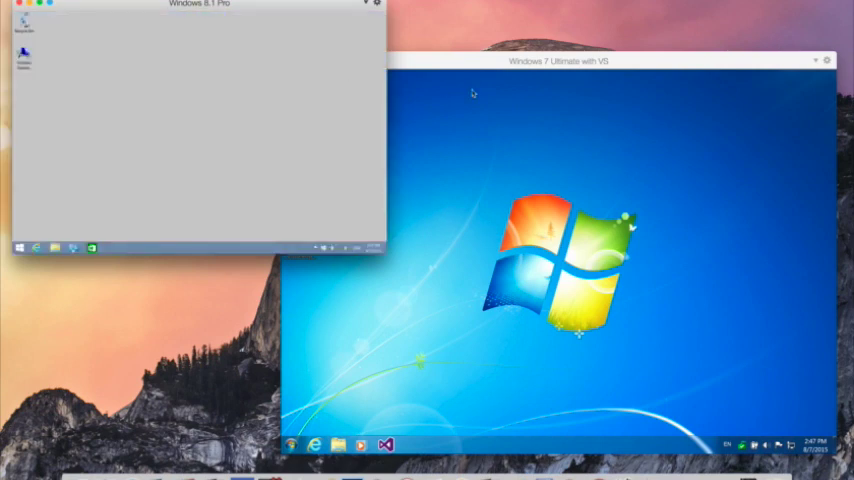
Step: Bring the Windows 7 VM forward and load ConsoleApplication1 from Visual Studio's recent projects
left_click(493, 96)
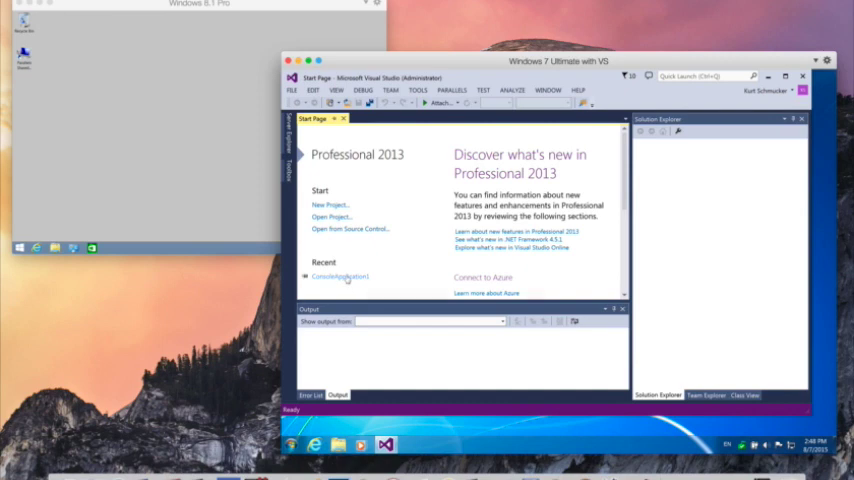
left_click(348, 277)
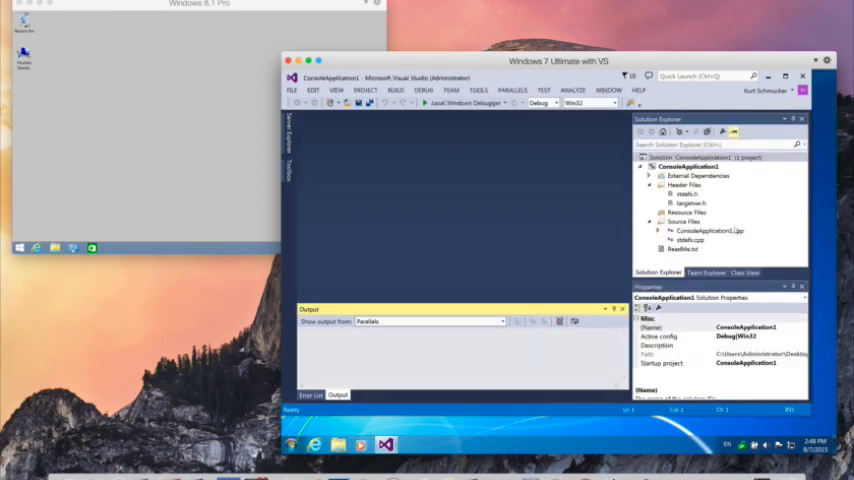
Step: Open ConsoleApplication1.cpp and start debugging it in the Windows 8.1 Pro VM via PARALLELS
left_click(720, 230)
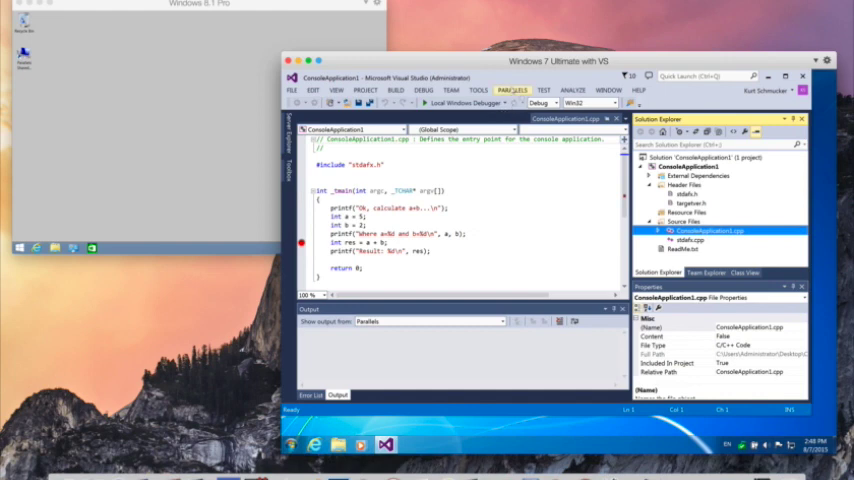
left_click(513, 90)
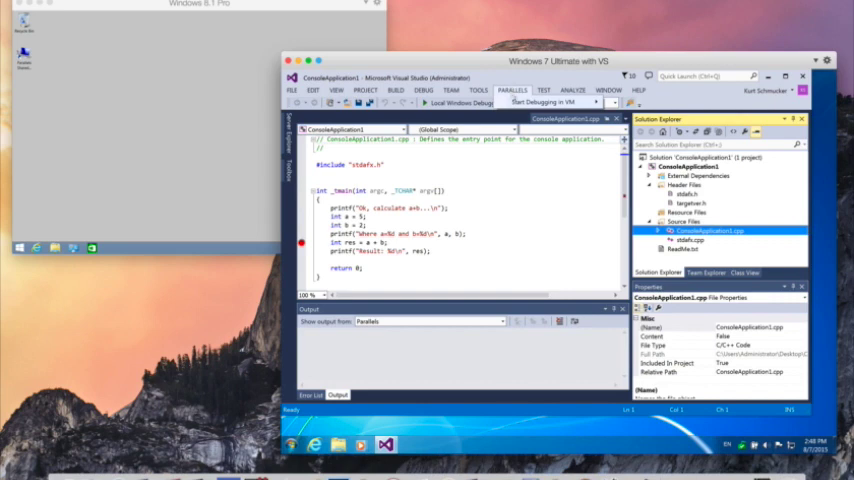
mouse_move(545, 102)
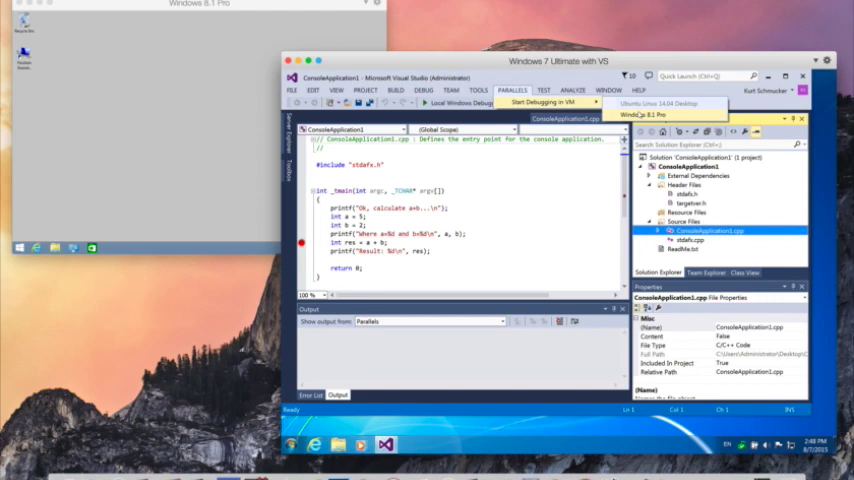
left_click(641, 115)
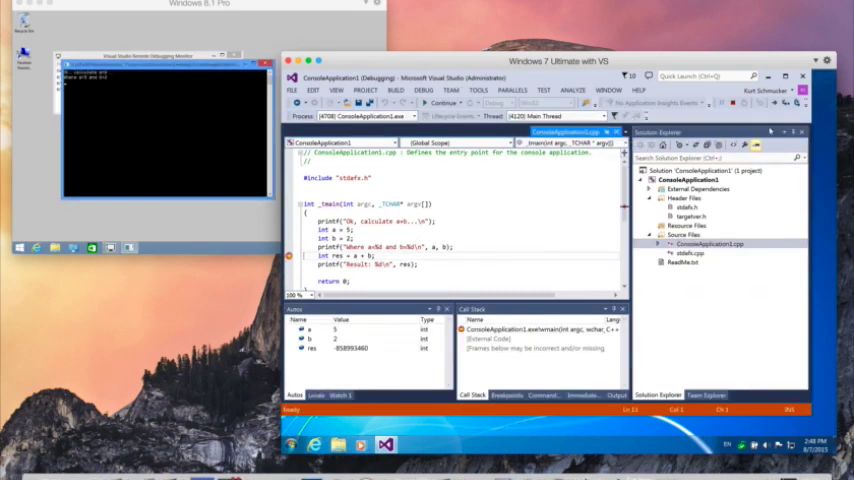
Step: Step over the addition so res becomes 7, then continue until the program exits
left_click(787, 103)
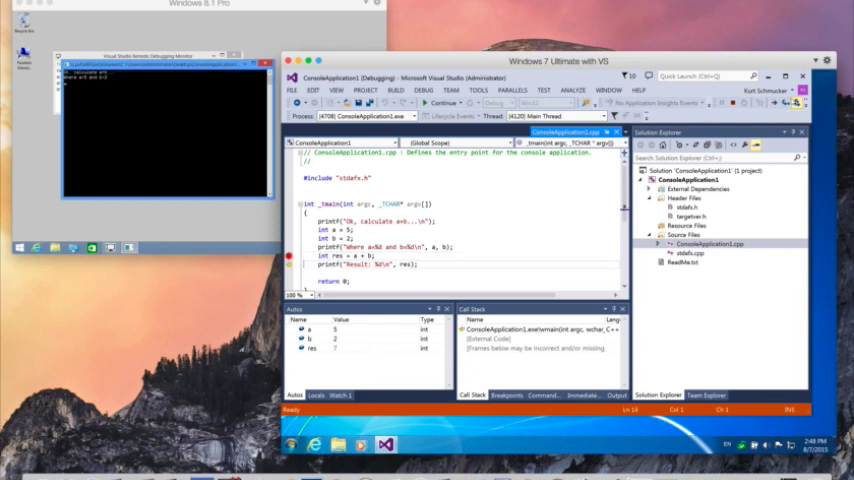
left_click(440, 103)
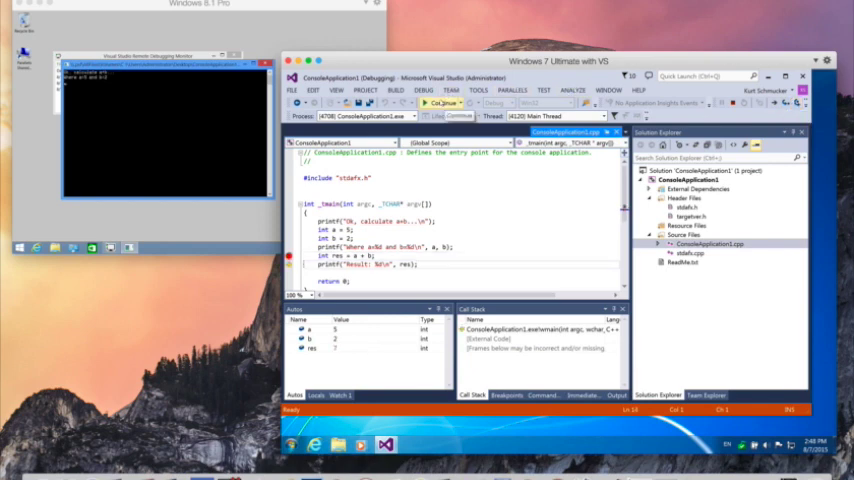